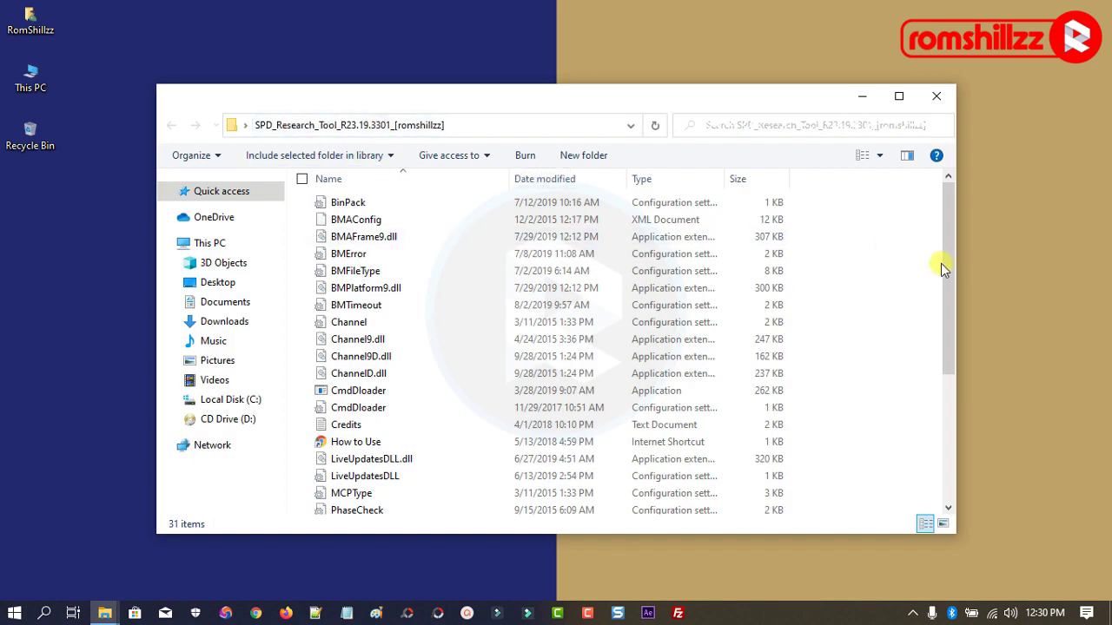
Launch the ResearchDownload application from the SPD_Research_Tool_R23.19.3301 folder, closing the folder window and centring the tool on the desktop.
{"action": "left_click_drag", "start_coordinate": [944, 265], "coordinate": [946, 408]}
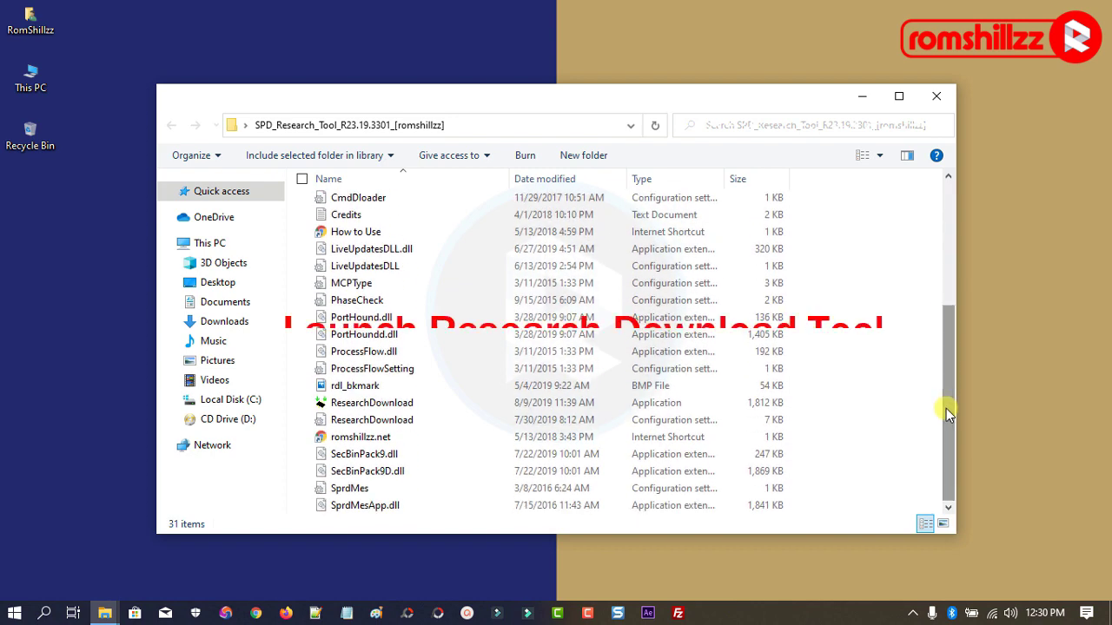
{"action": "double_click", "coordinate": [378, 408]}
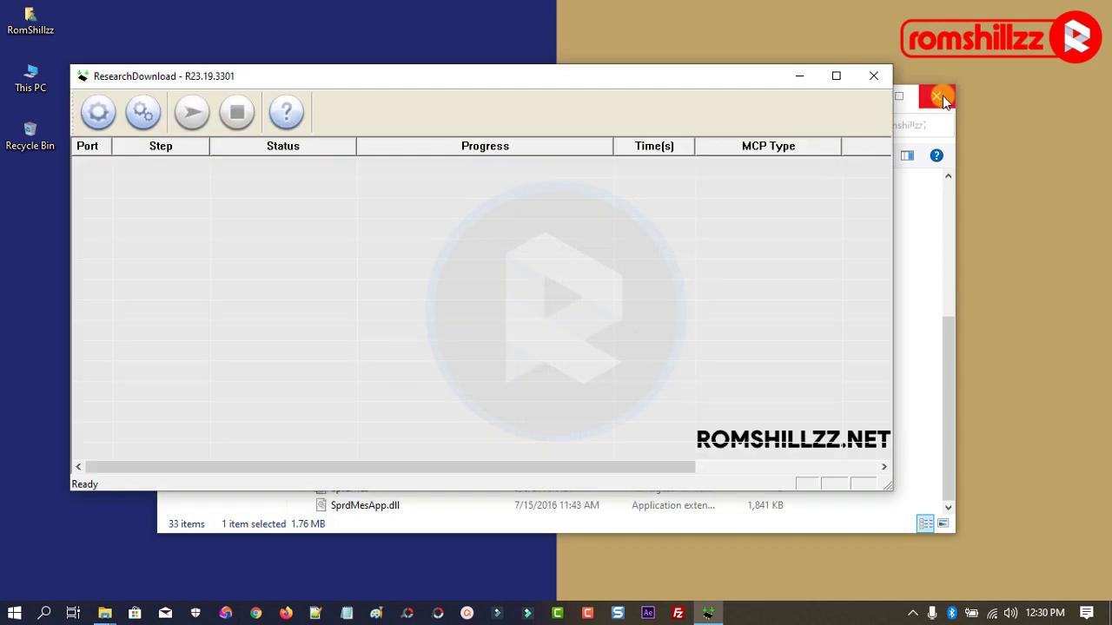
{"action": "left_click", "coordinate": [937, 95]}
{"action": "left_click_drag", "start_coordinate": [612, 76], "coordinate": [675, 85]}
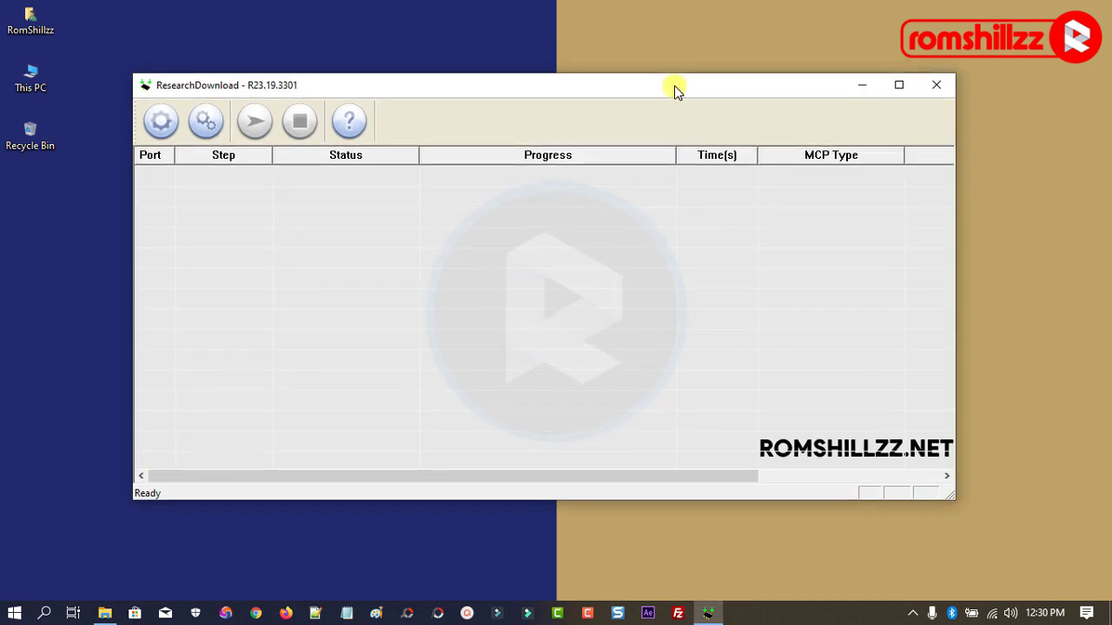
Load A14-SA215-8.1-OP-V001-20180608.pac from the Itel A14 folder's Firmware subfolder and allow File DLoader through the firewall on private and public networks.
{"action": "left_click", "coordinate": [163, 125]}
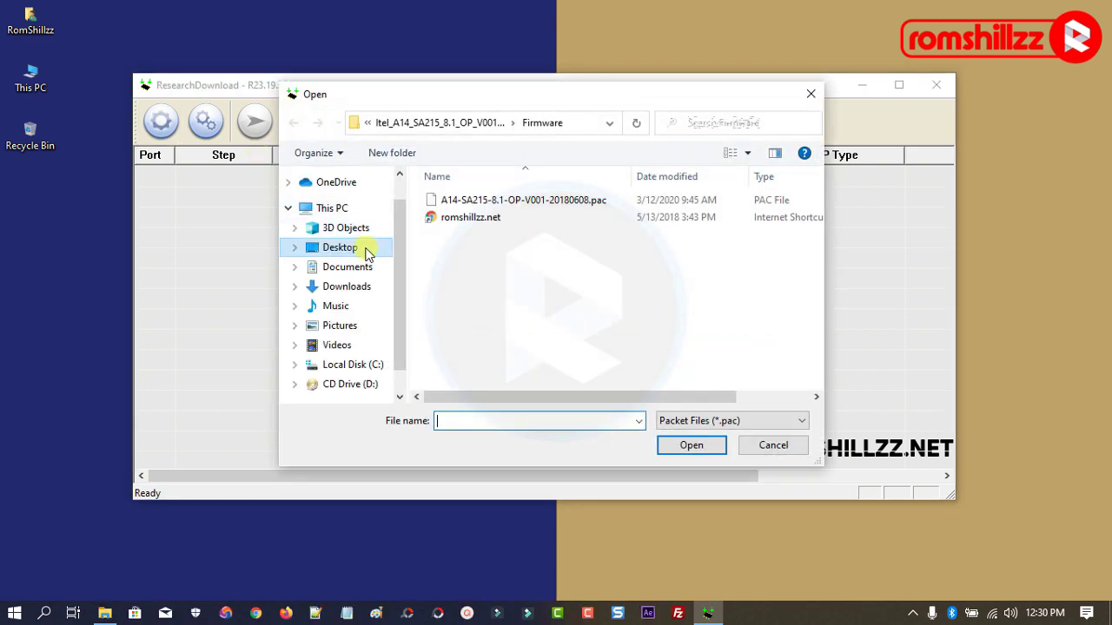
{"action": "left_click", "coordinate": [366, 251]}
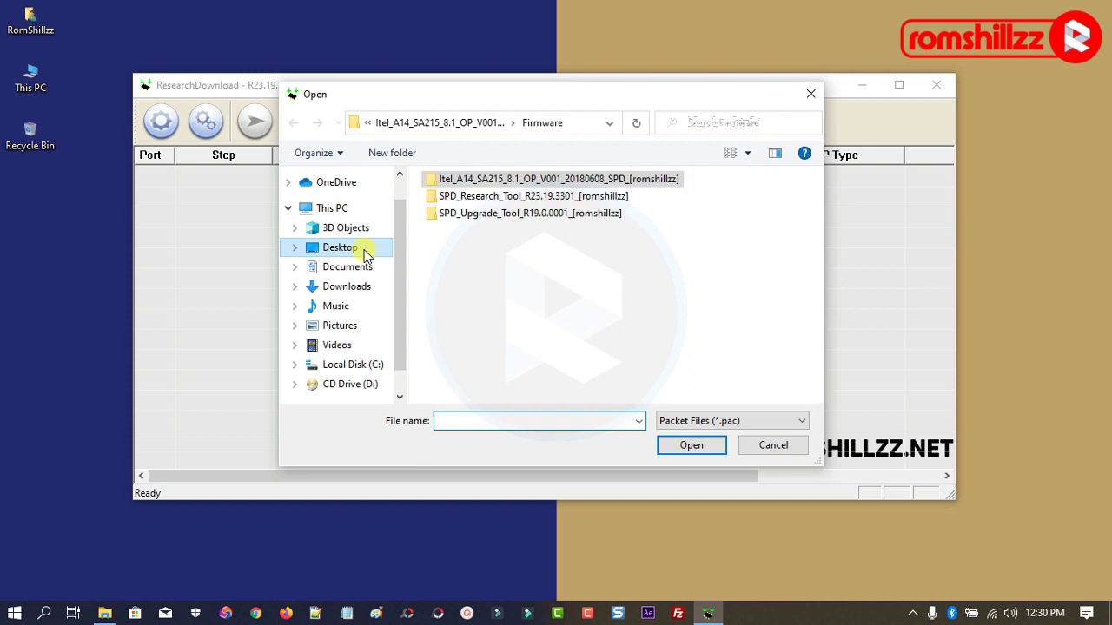
{"action": "double_click", "coordinate": [492, 180]}
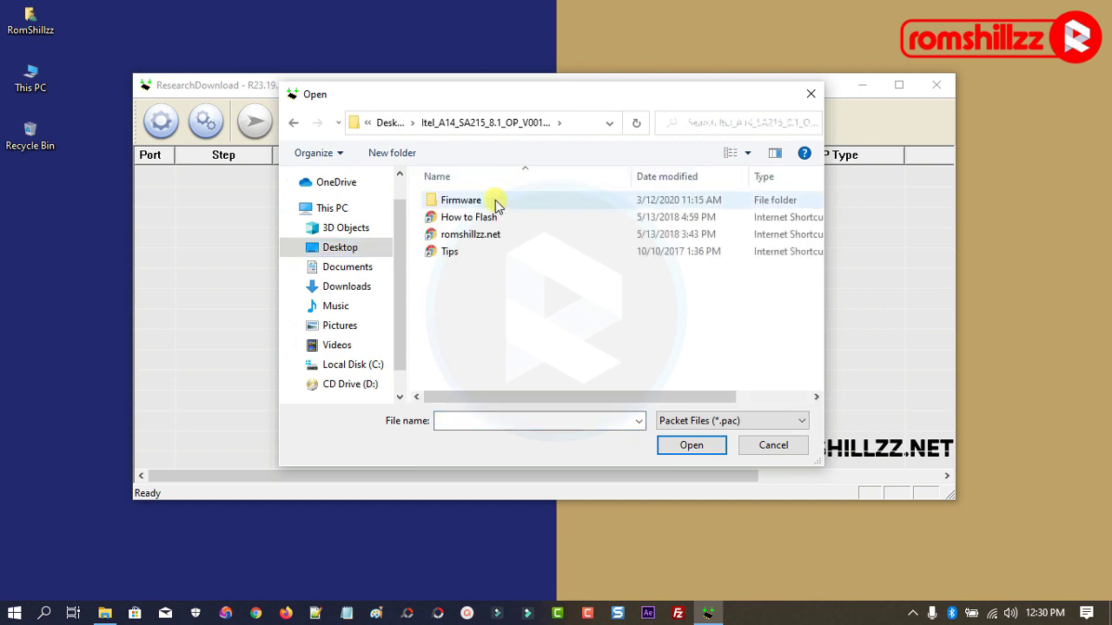
{"action": "double_click", "coordinate": [478, 202]}
{"action": "left_click", "coordinate": [507, 202]}
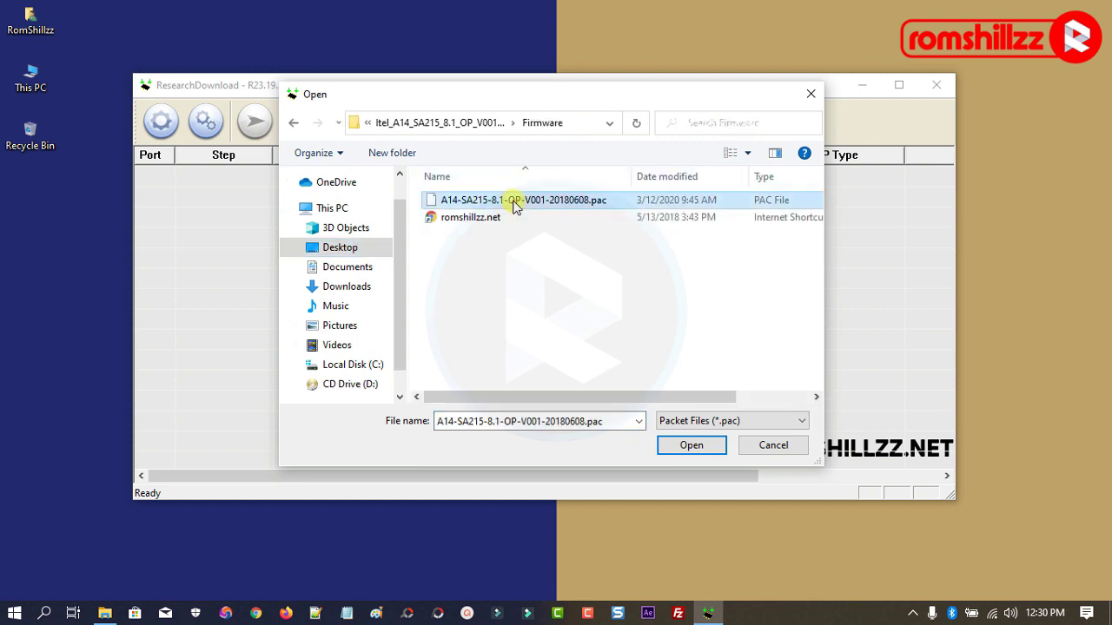
{"action": "left_click", "coordinate": [686, 448]}
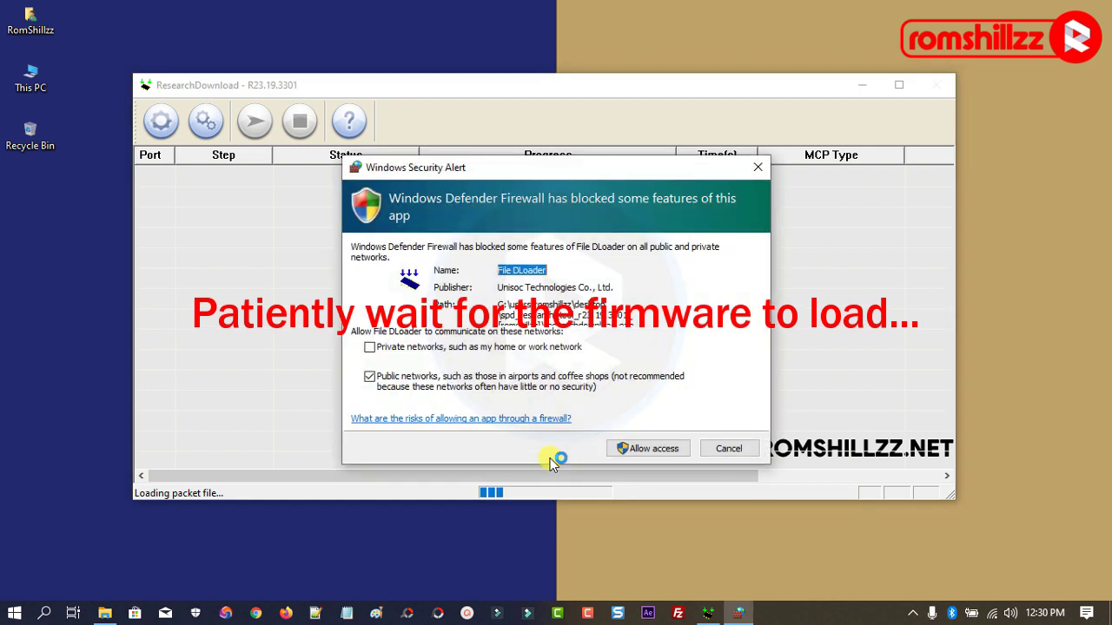
{"action": "left_click", "coordinate": [370, 347]}
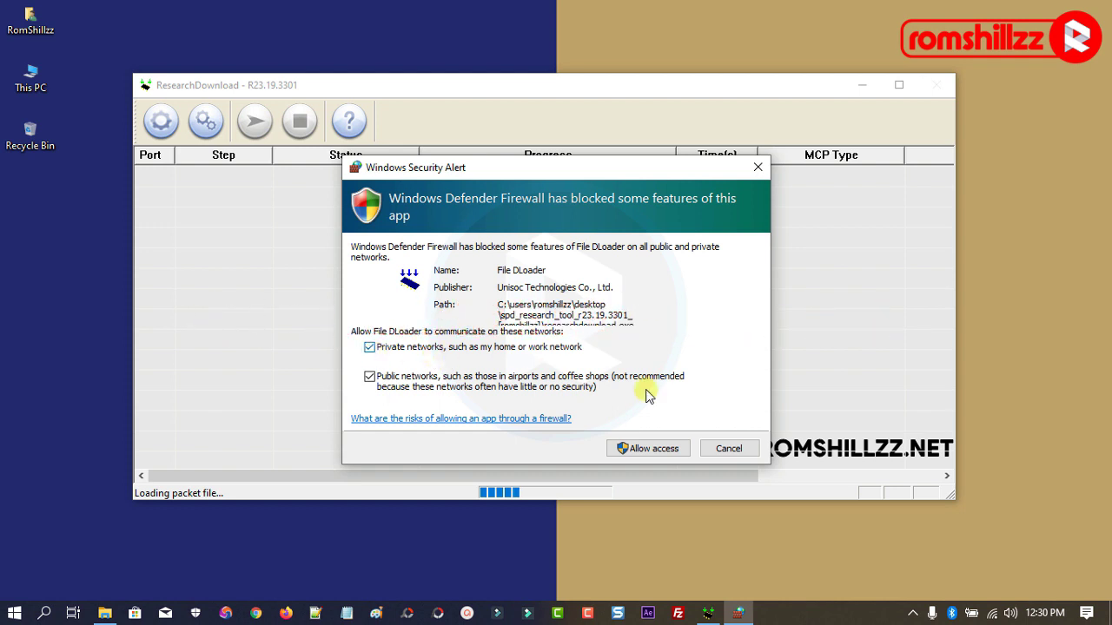
{"action": "left_click", "coordinate": [647, 452]}
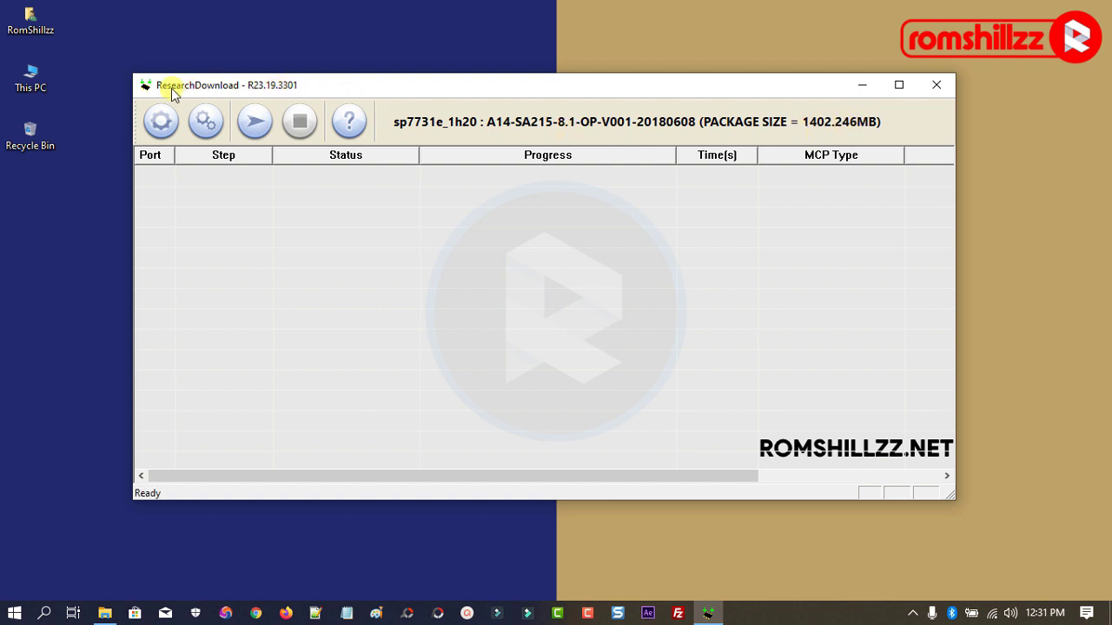
Try to start flashing the loaded firmware, dismiss the driver warning and exit ResearchDownload.
{"action": "left_click", "coordinate": [254, 122]}
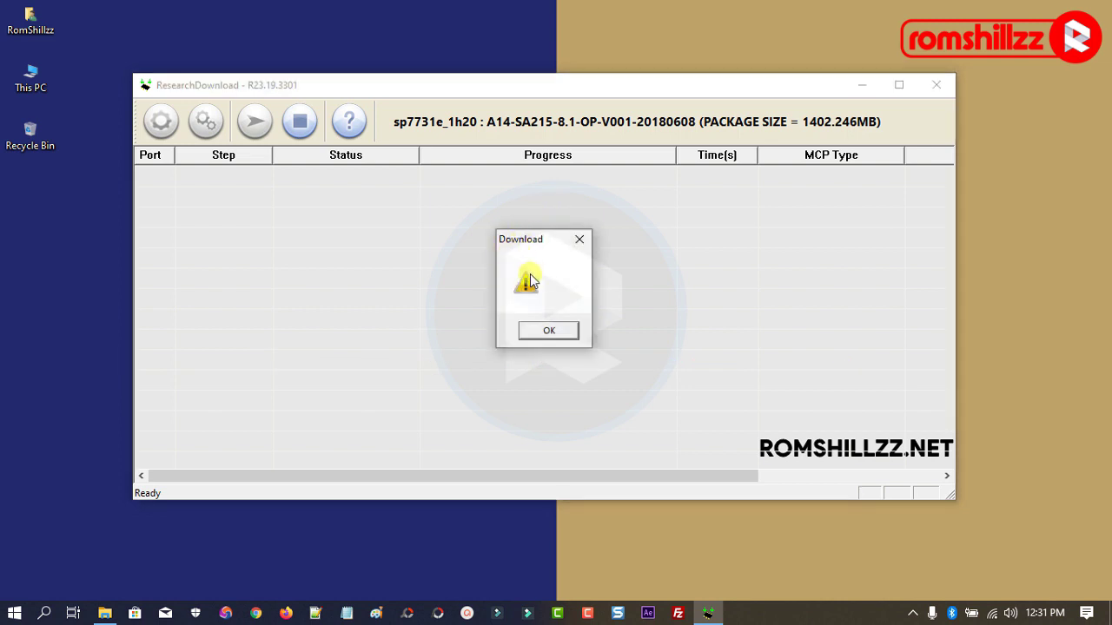
{"action": "left_click", "coordinate": [549, 333]}
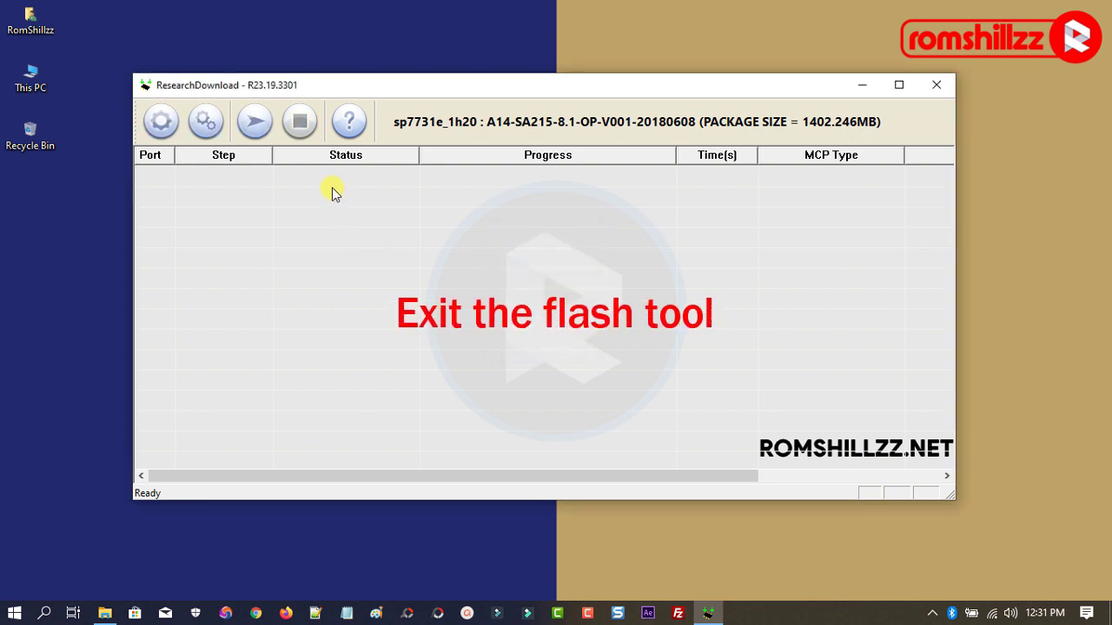
{"action": "left_click", "coordinate": [938, 85]}
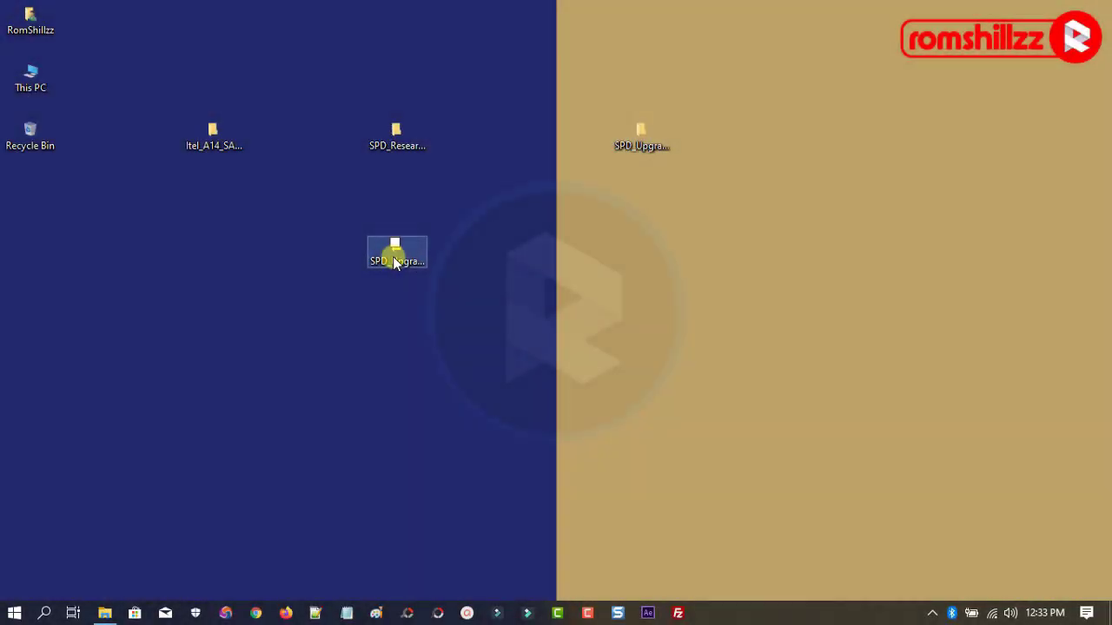
Launch the UpgradeDownload application from the SPD_Upgrade_Tool_R21.0.0001 desktop folder, closing the folder window and repositioning the tool.
{"action": "double_click", "coordinate": [396, 269]}
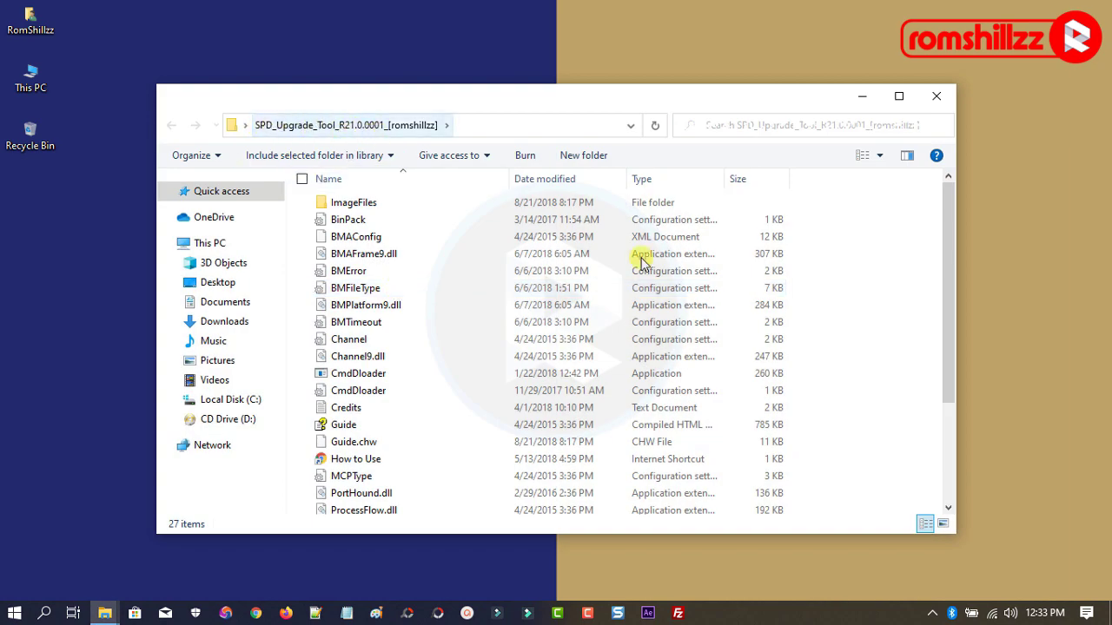
{"action": "left_click_drag", "start_coordinate": [950, 295], "coordinate": [955, 480]}
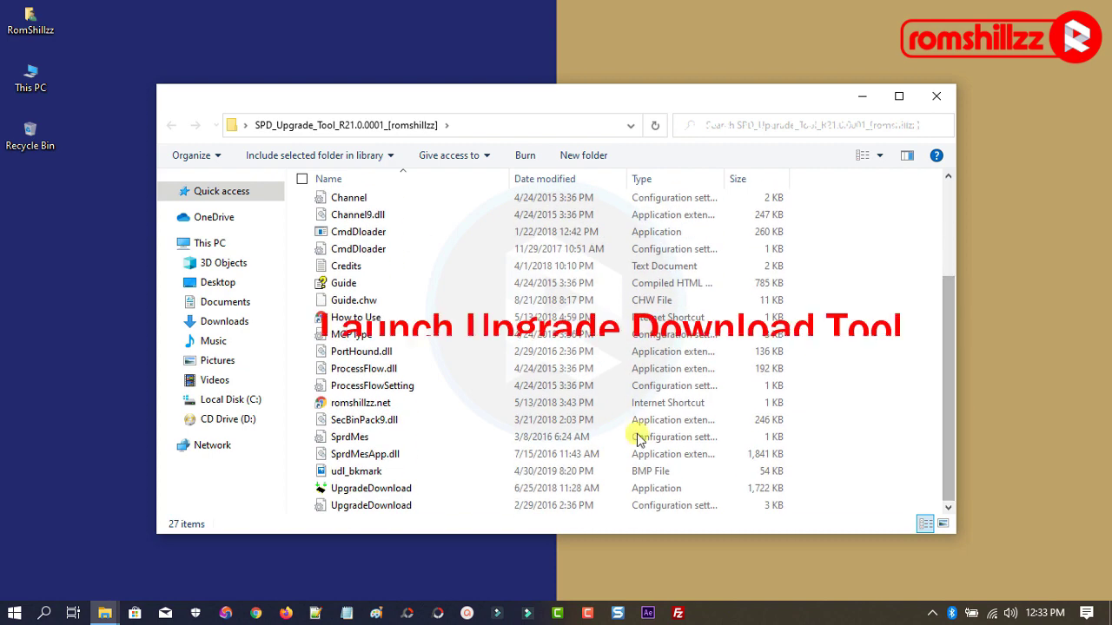
{"action": "left_click", "coordinate": [392, 489]}
{"action": "double_click", "coordinate": [412, 492]}
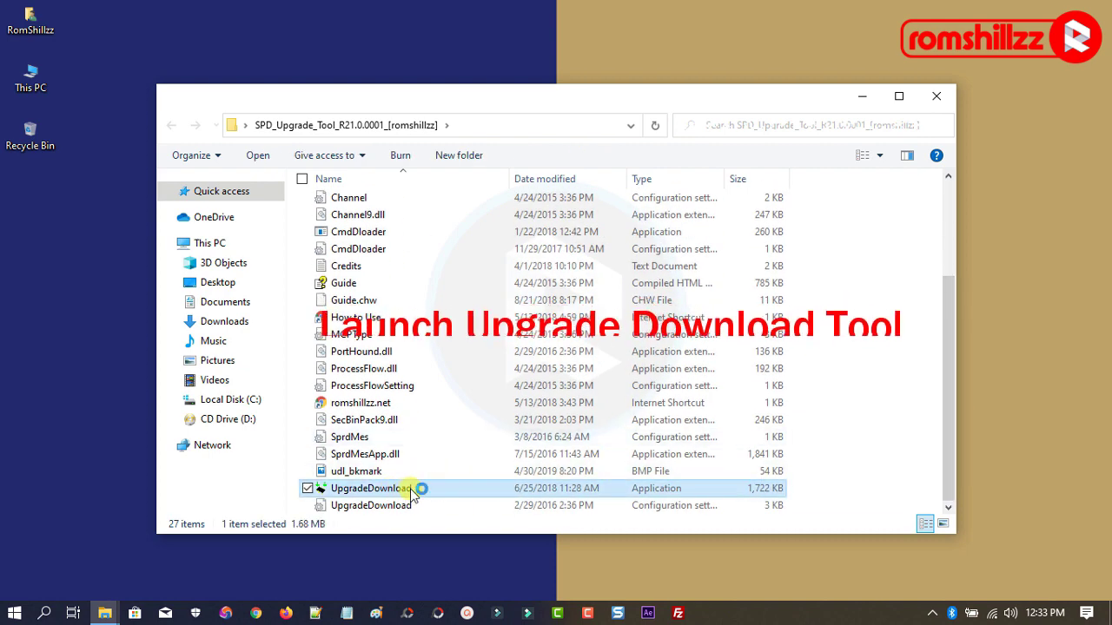
{"action": "left_click", "coordinate": [936, 96]}
{"action": "left_click_drag", "start_coordinate": [590, 146], "coordinate": [588, 117]}
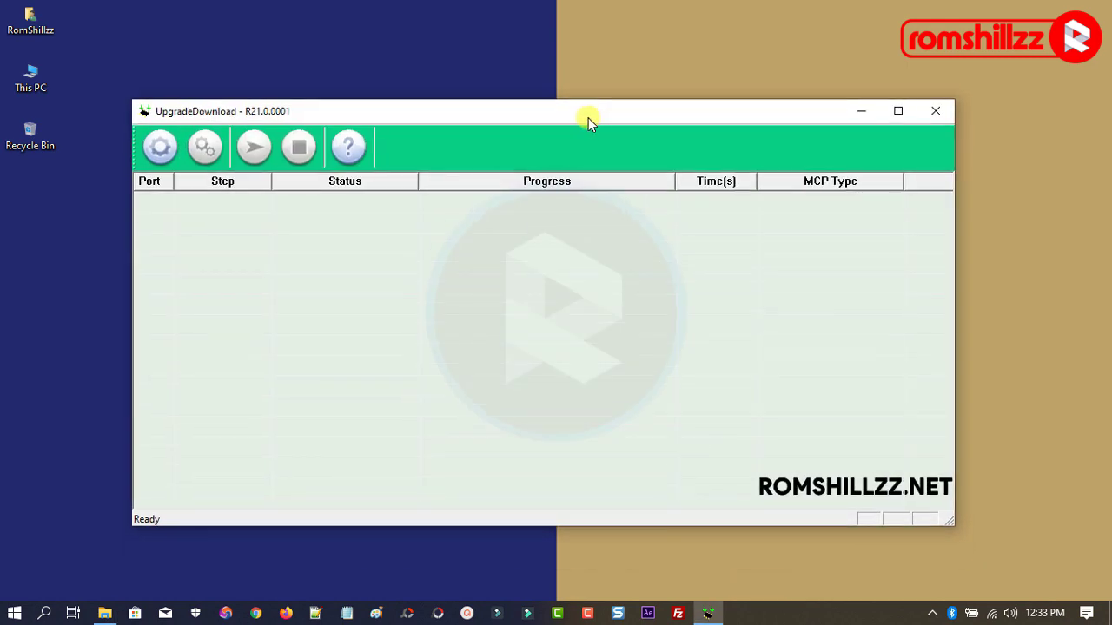
Load the firmware packet A14-SA215-8.1-OP-V001-20180608.pac into UpgradeDownload R21.0.0001 from the Itel A14 Firmware folder on the Desktop.
{"action": "left_click", "coordinate": [158, 161]}
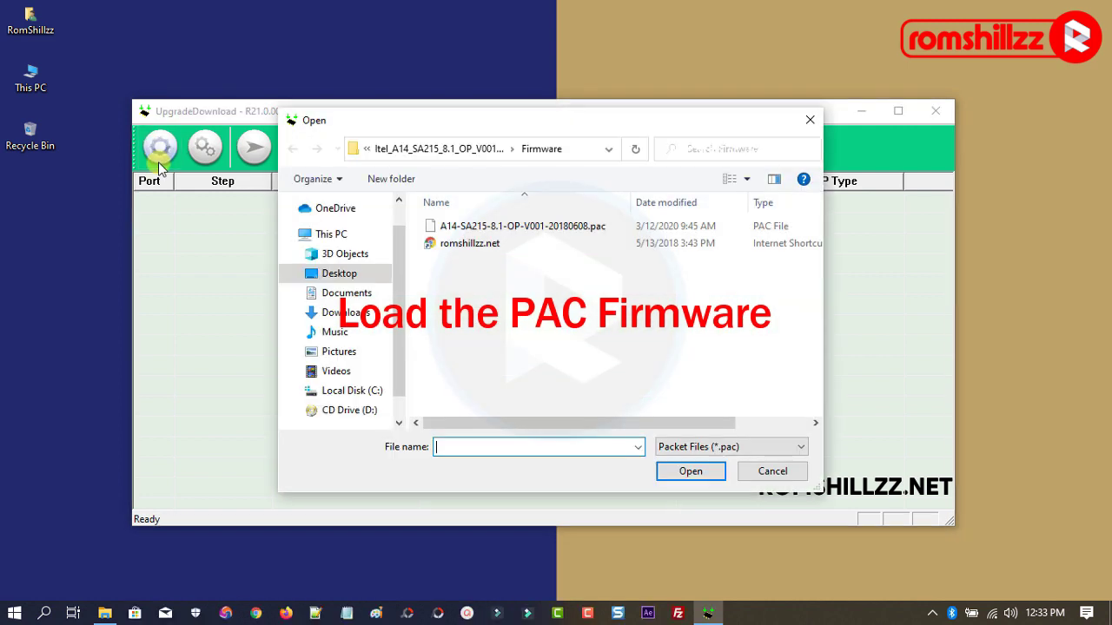
{"action": "left_click", "coordinate": [330, 276]}
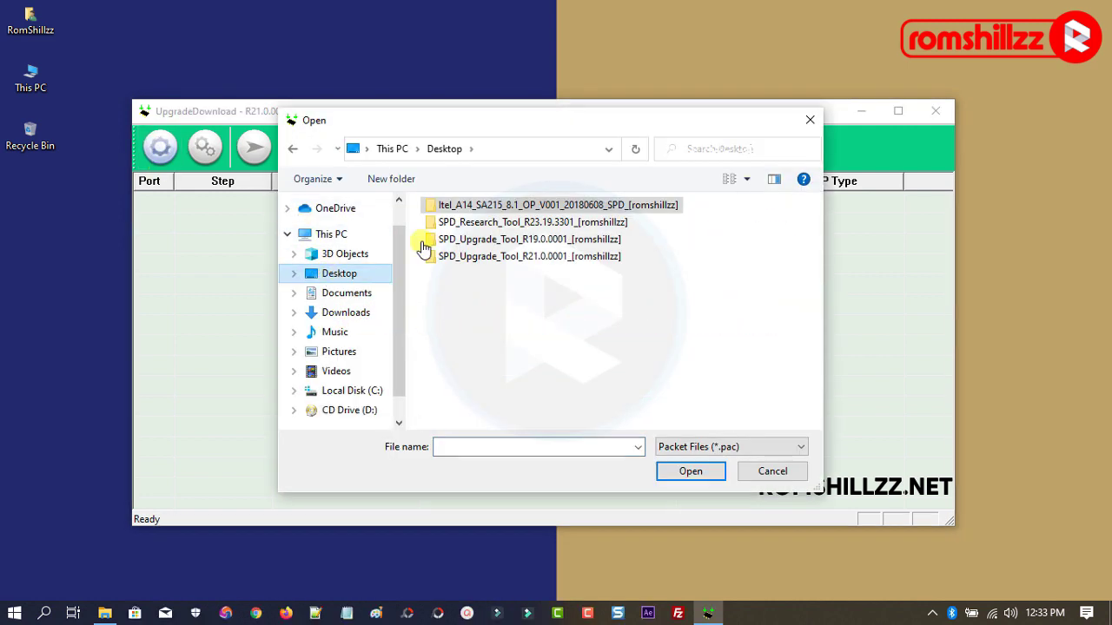
{"action": "left_click", "coordinate": [568, 209]}
{"action": "double_click", "coordinate": [569, 209]}
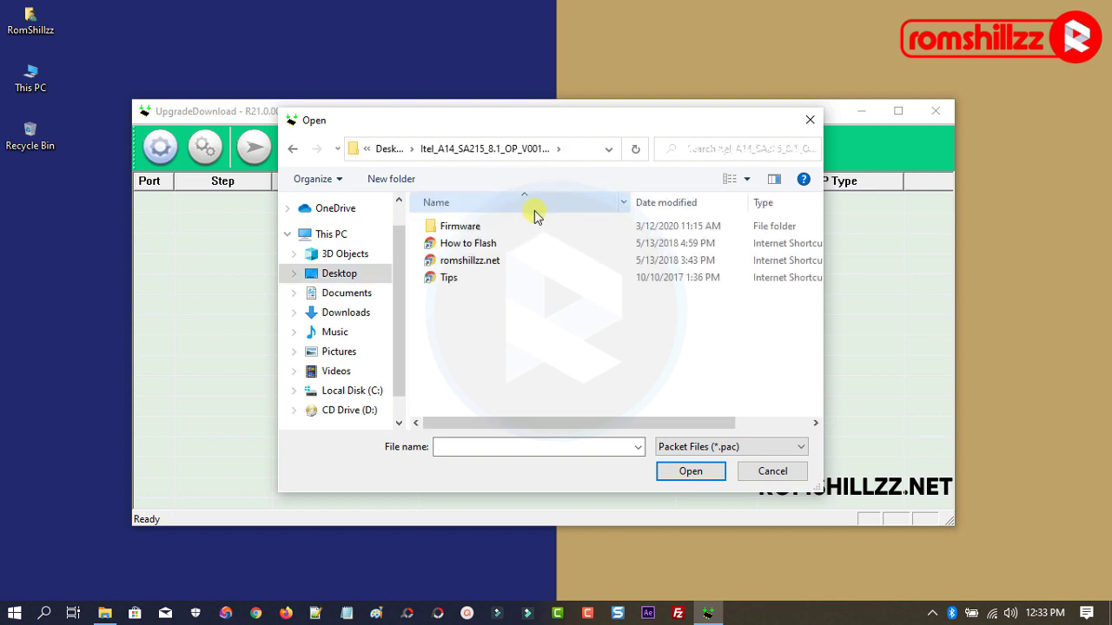
{"action": "left_click", "coordinate": [477, 228]}
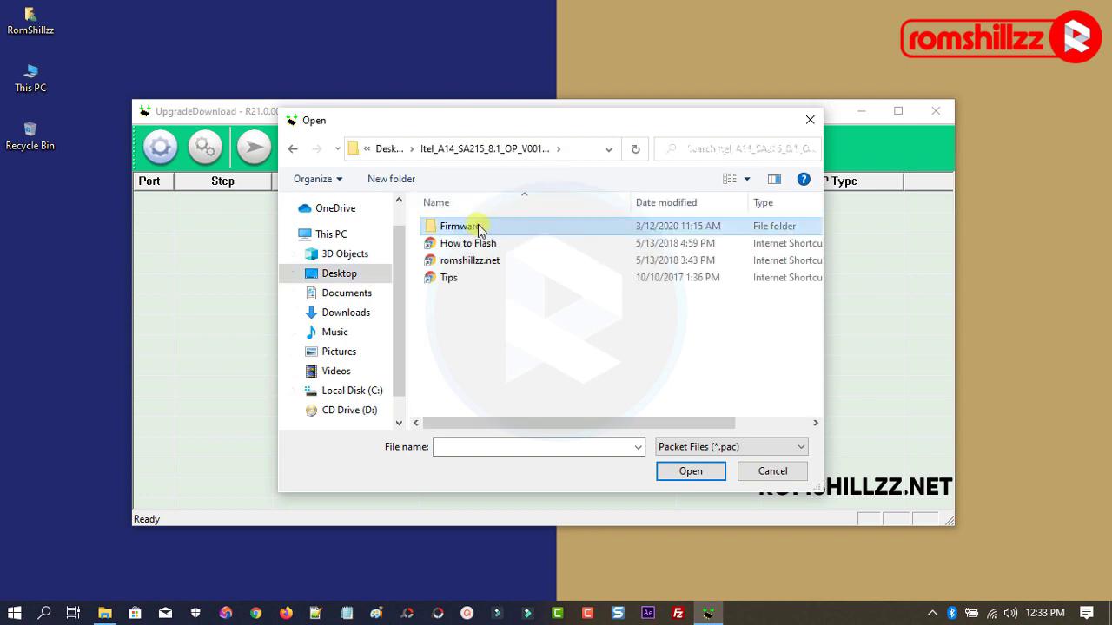
{"action": "double_click", "coordinate": [478, 228]}
{"action": "left_click", "coordinate": [478, 225]}
{"action": "left_click", "coordinate": [512, 226]}
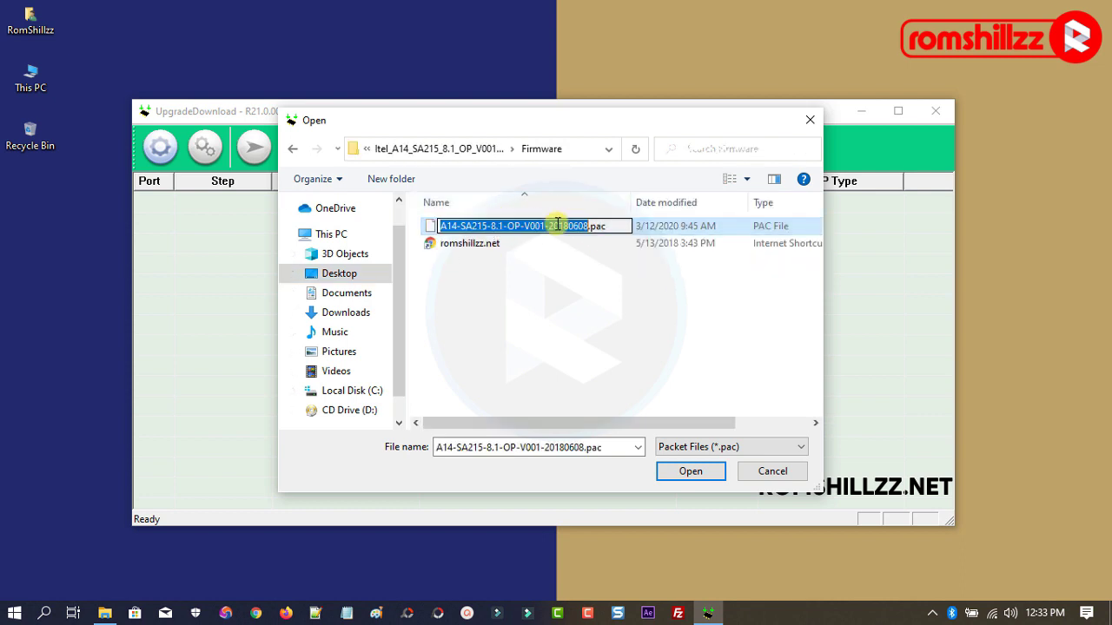
{"action": "left_click", "coordinate": [686, 474]}
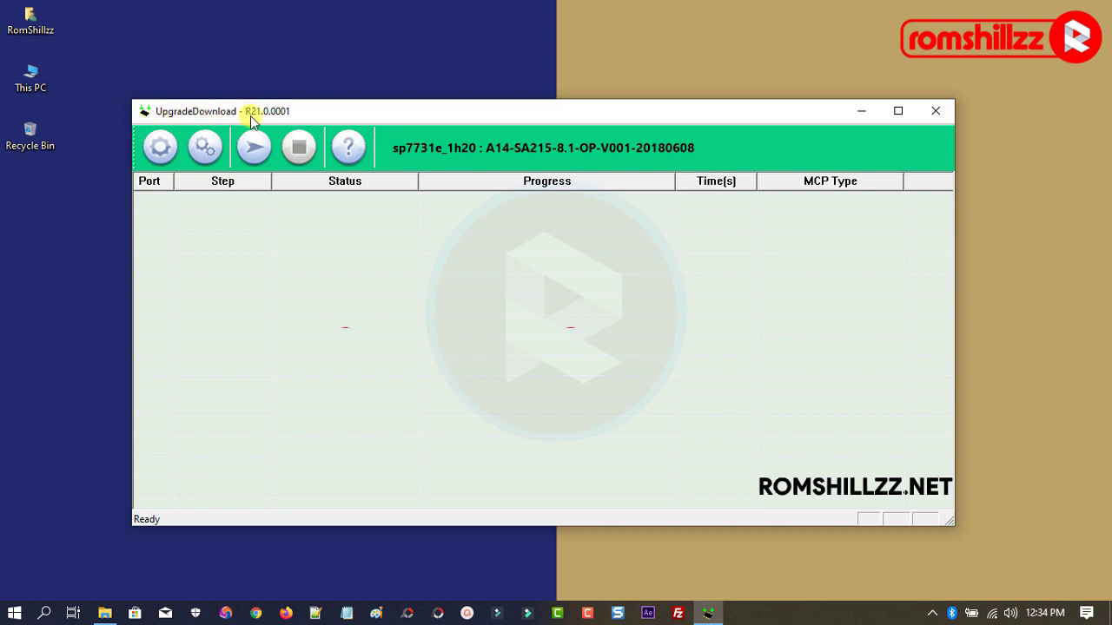
Try to start flashing with UpgradeDownload R21.0.0001 and dismiss the driver version warning.
{"action": "left_click", "coordinate": [254, 150]}
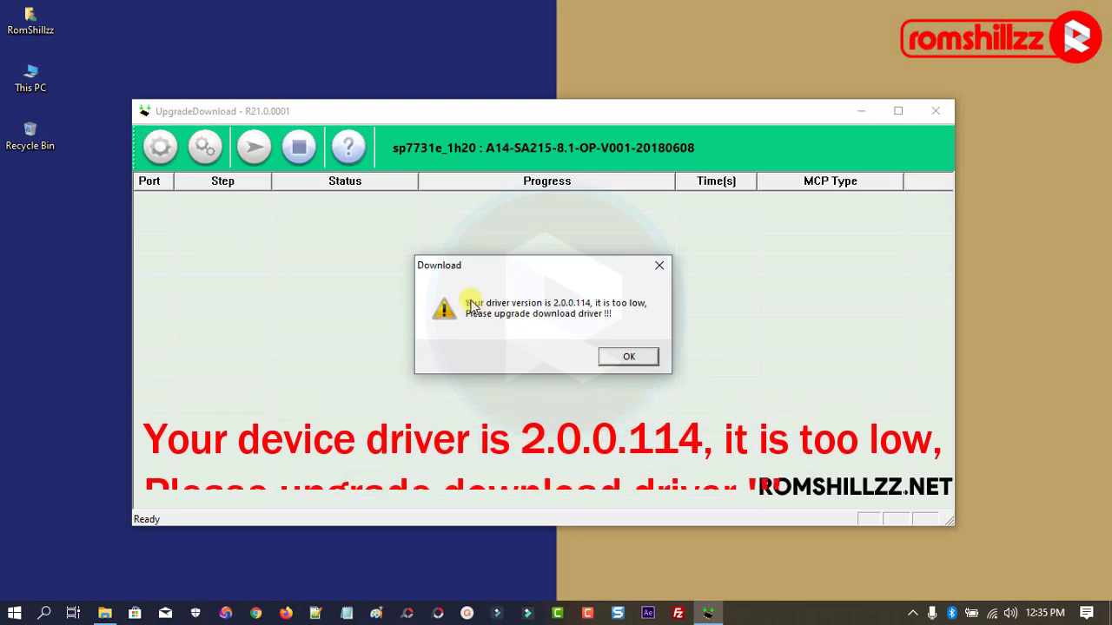
{"action": "left_click", "coordinate": [629, 360]}
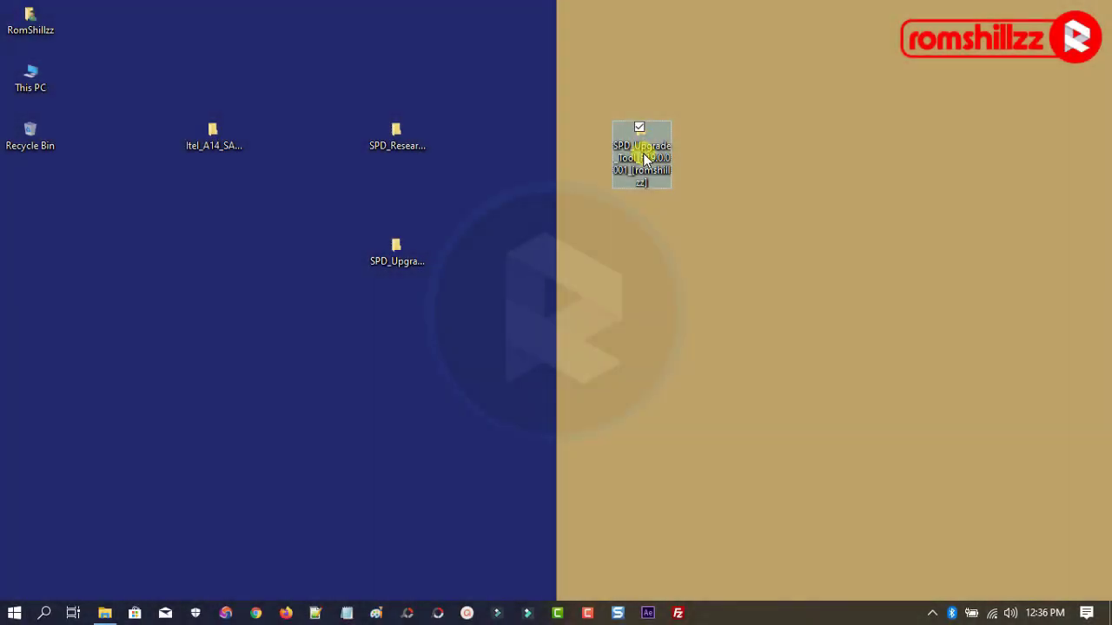
Launch UpgradeDownload from the SPD_Upgrade_Tool_R19.0.0001 folder, close the folder window and decline loading the latest PAC file.
{"action": "double_click", "coordinate": [643, 153]}
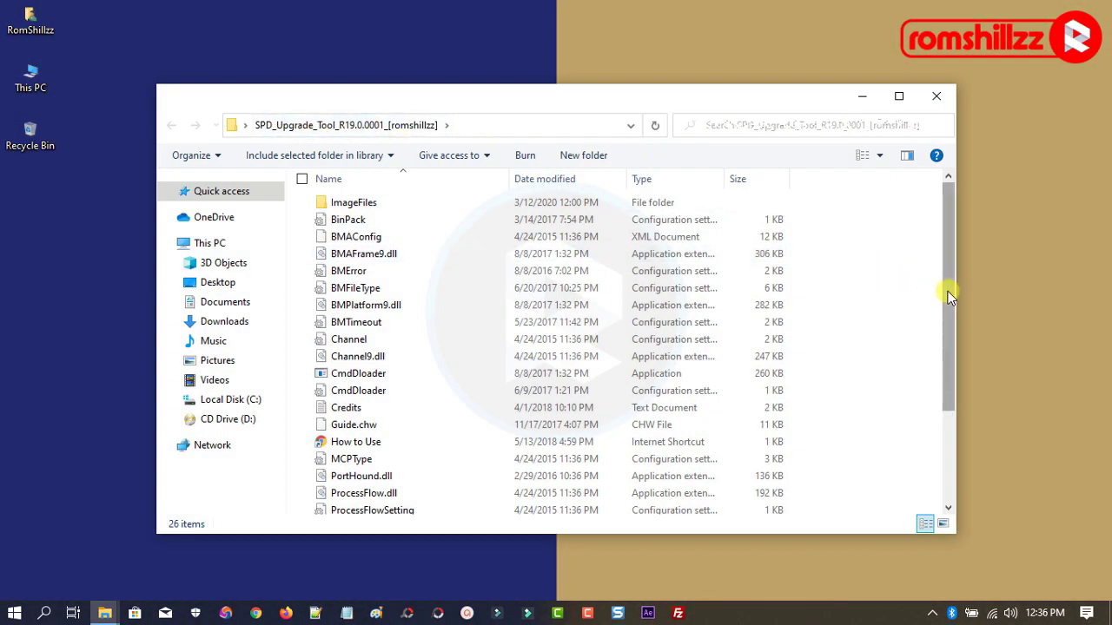
{"action": "left_click_drag", "start_coordinate": [947, 294], "coordinate": [946, 383]}
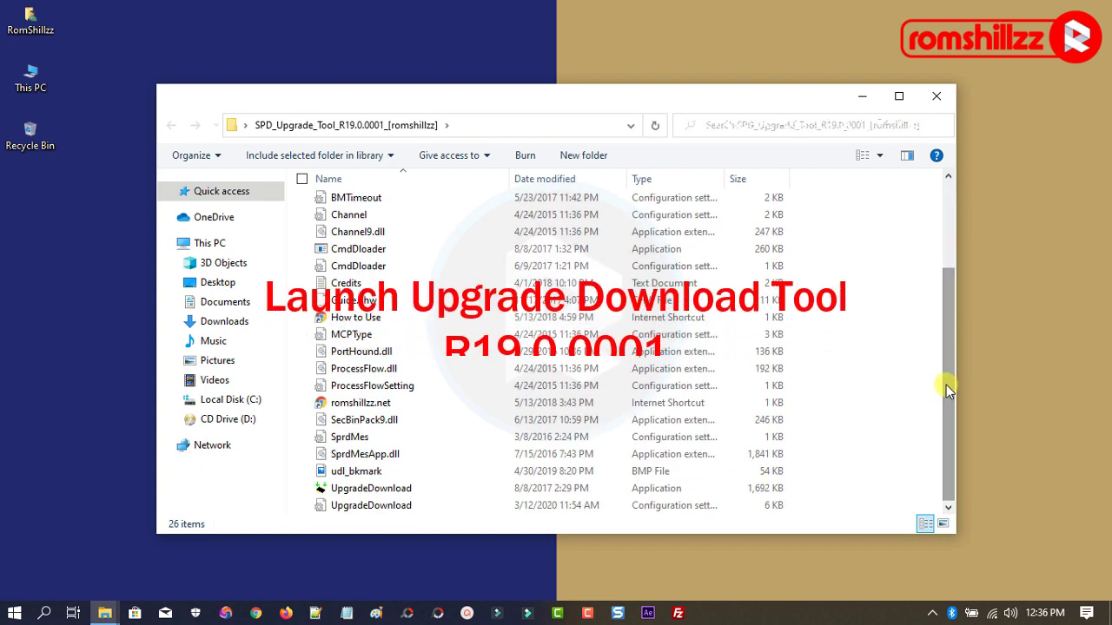
{"action": "left_click", "coordinate": [397, 491]}
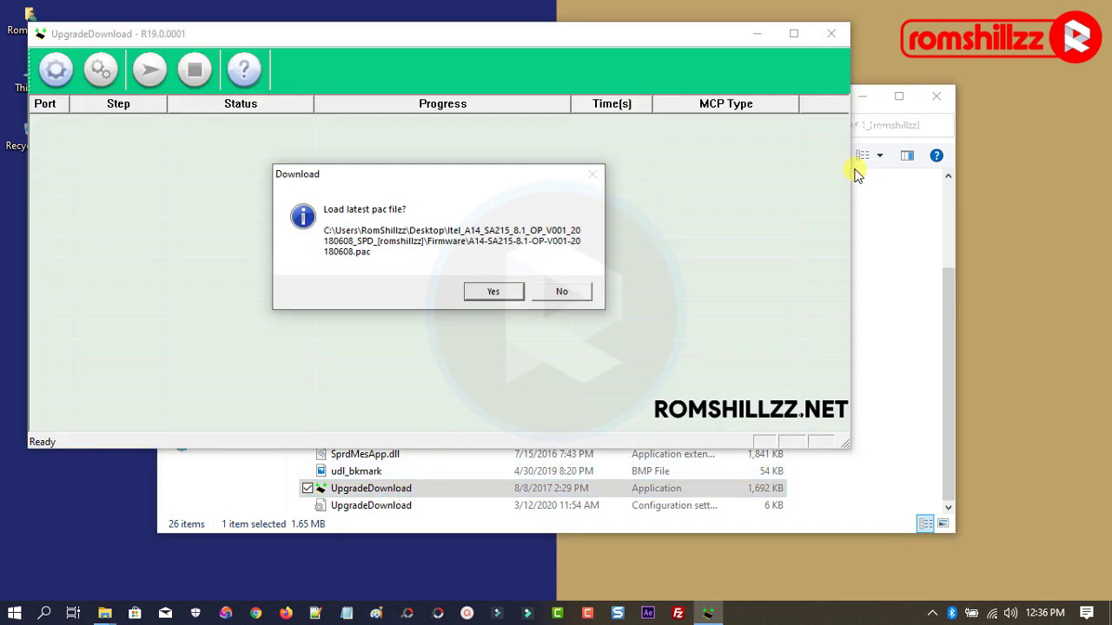
{"action": "left_click", "coordinate": [942, 103]}
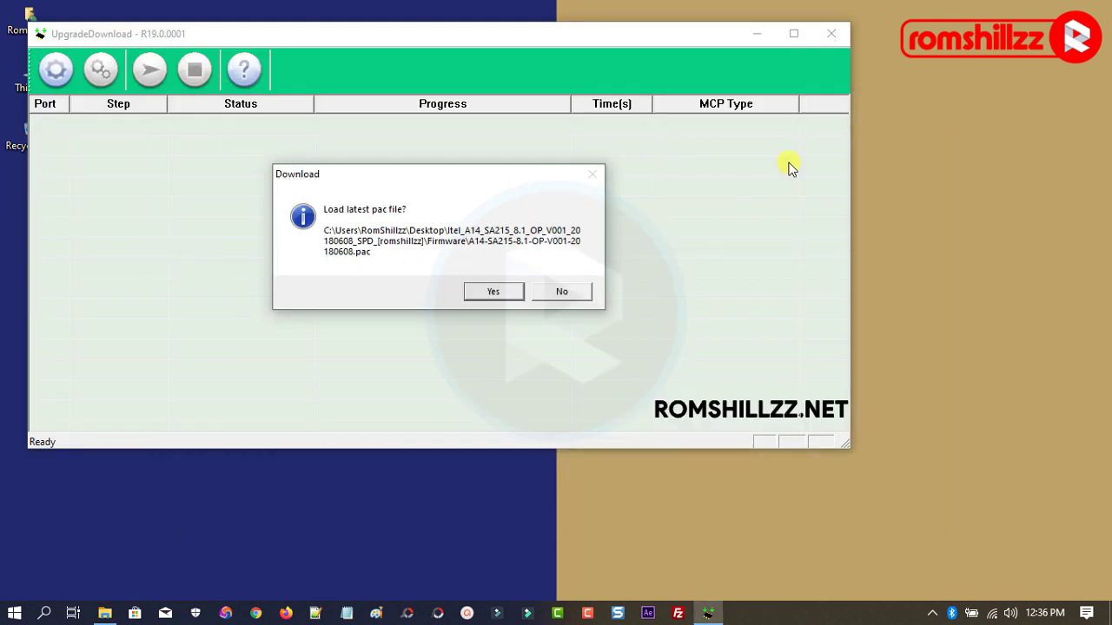
{"action": "left_click", "coordinate": [558, 294]}
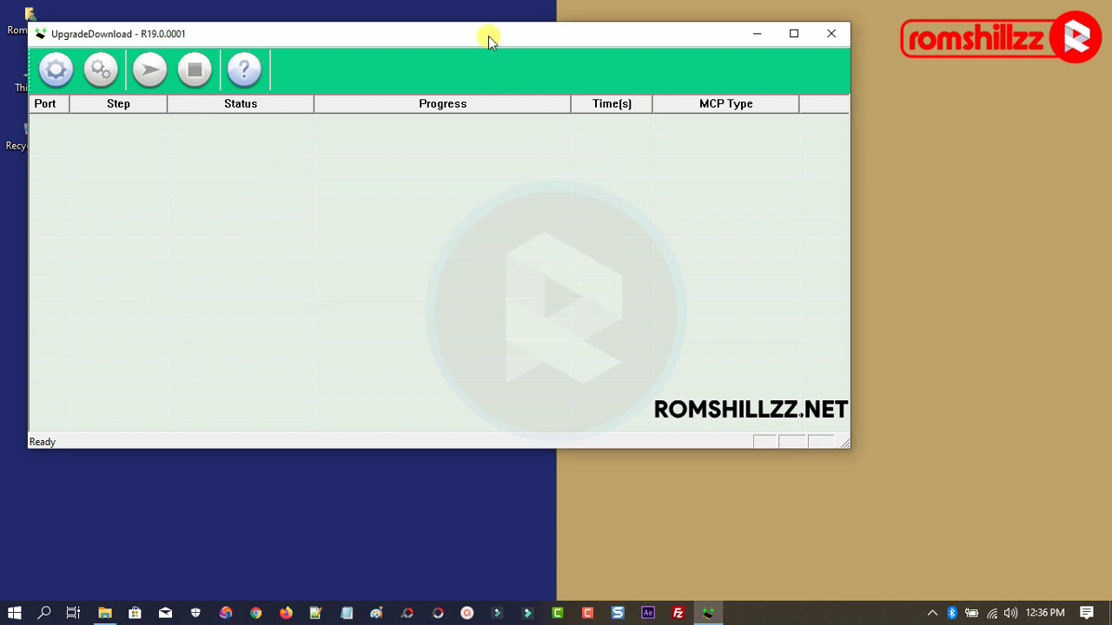
{"action": "left_click_drag", "start_coordinate": [488, 36], "coordinate": [586, 97]}
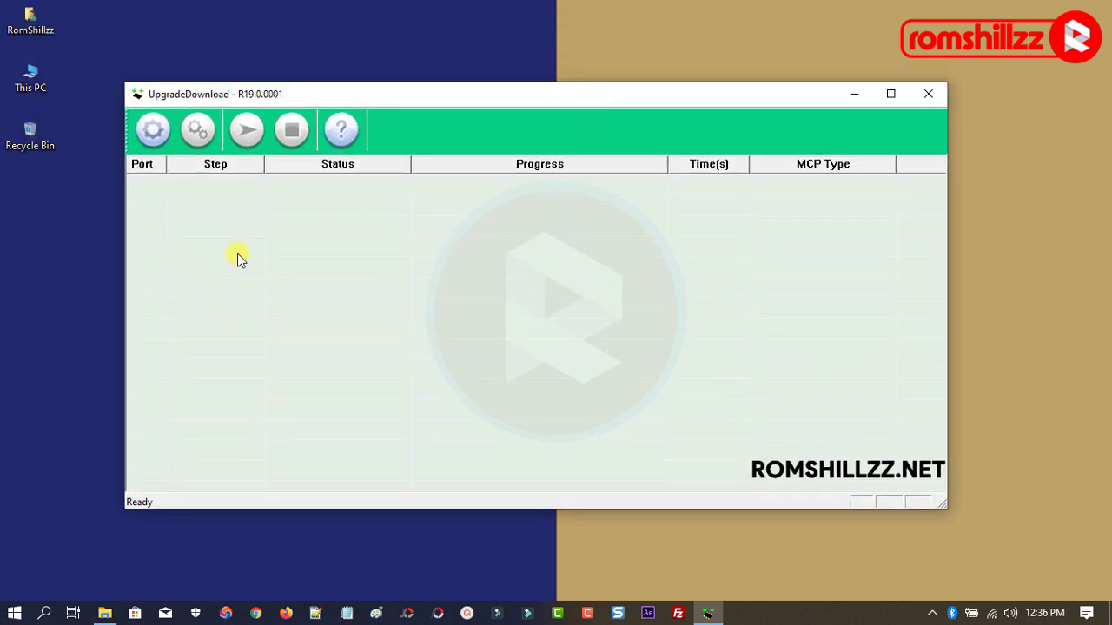
Load A14-SA215-8.1-OP-V001-20180608.pac into UpgradeDownload R19.0.0001 from the Firmware subfolder of the Desktop's Itel A14 folder.
{"action": "left_click", "coordinate": [154, 143]}
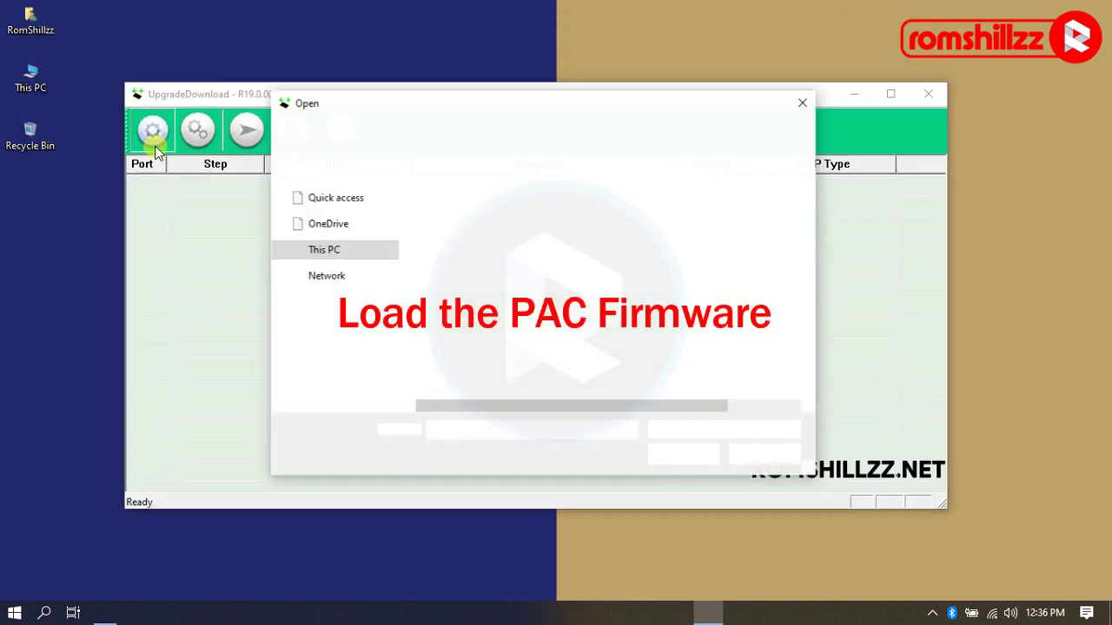
{"action": "left_click", "coordinate": [328, 259]}
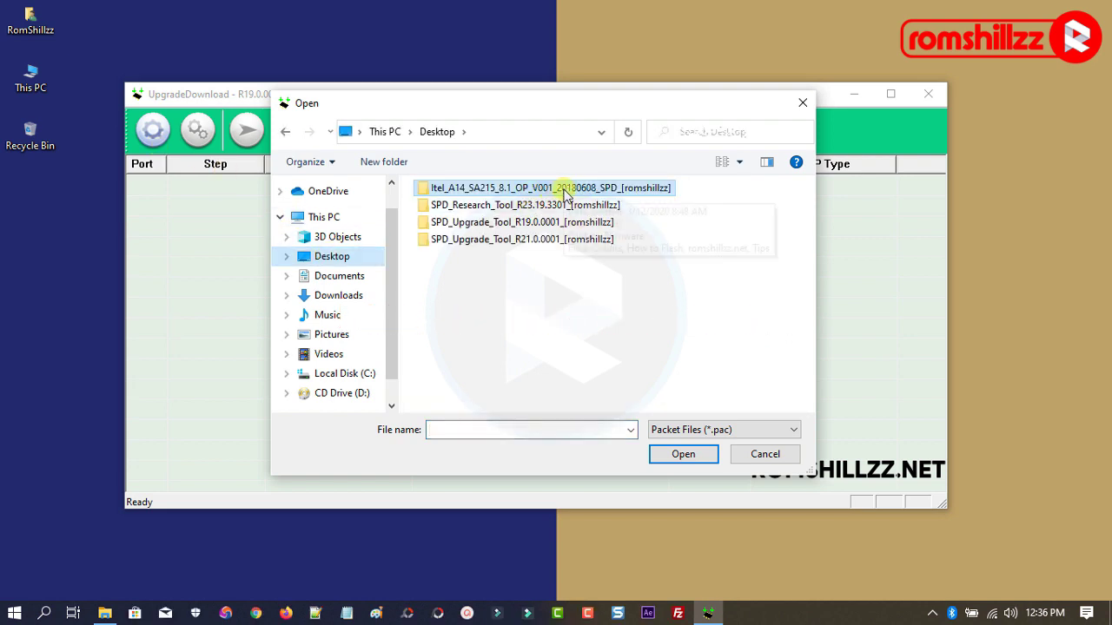
{"action": "double_click", "coordinate": [564, 189]}
{"action": "left_click", "coordinate": [476, 212]}
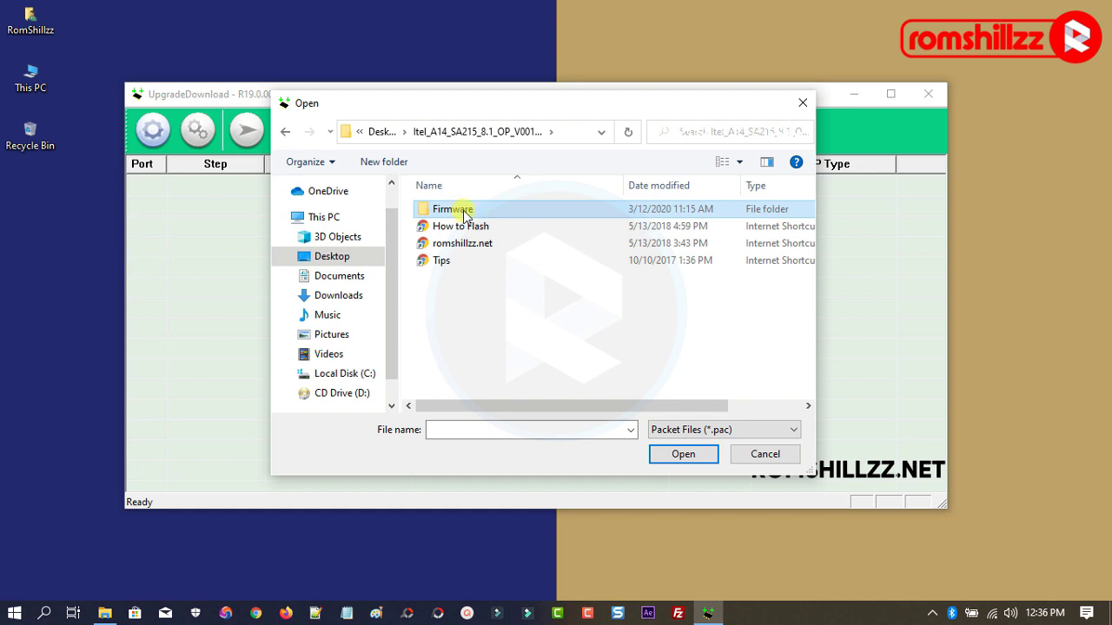
{"action": "double_click", "coordinate": [477, 212]}
{"action": "left_click", "coordinate": [496, 212]}
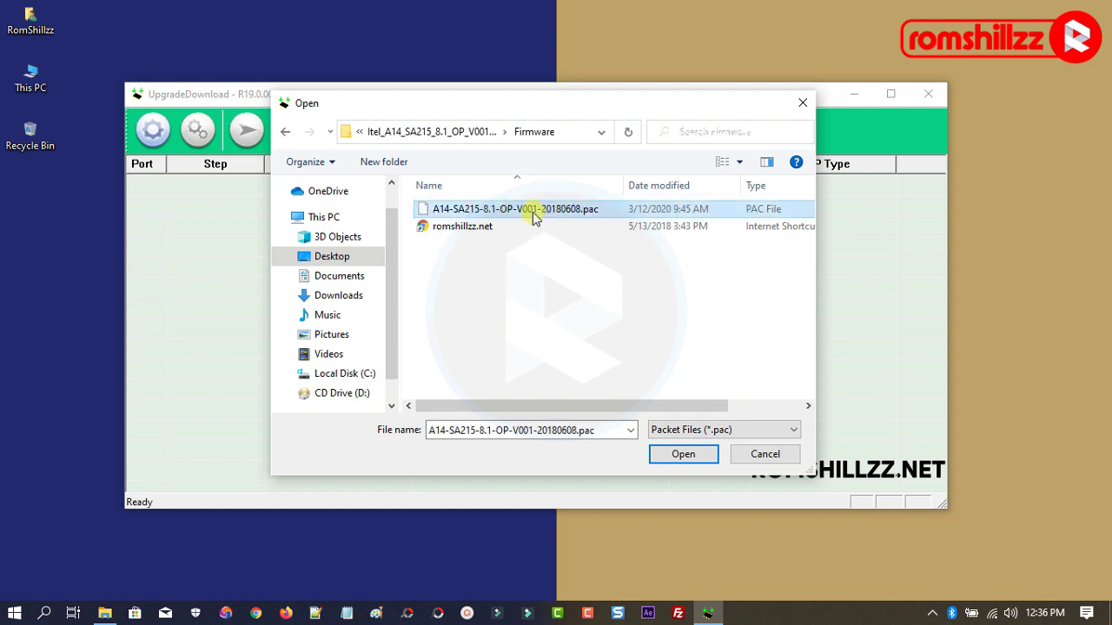
{"action": "left_click", "coordinate": [681, 455]}
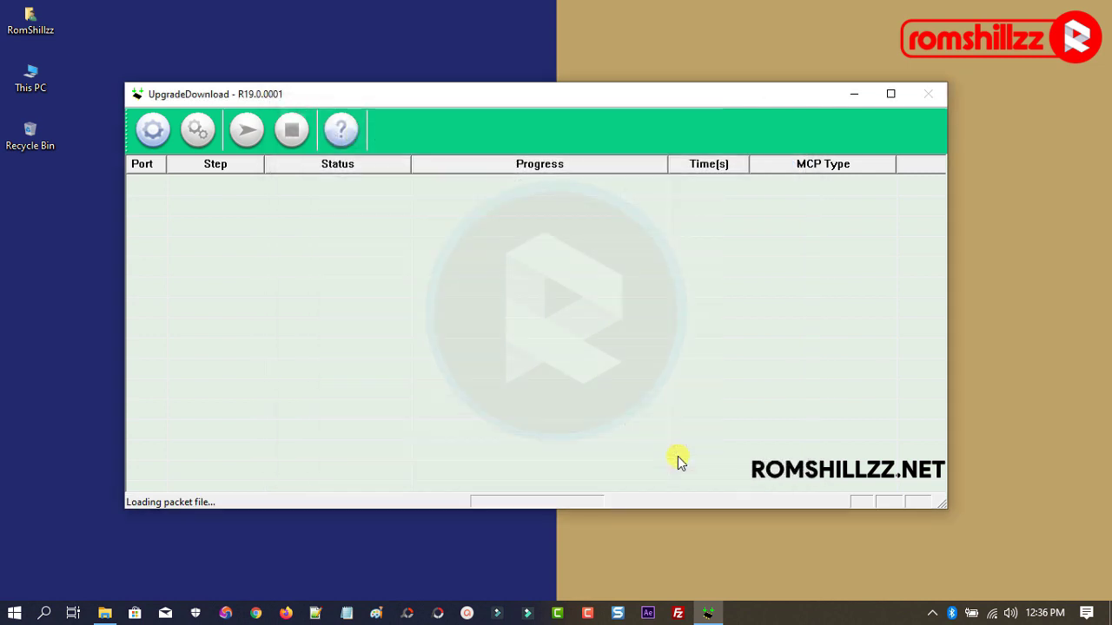